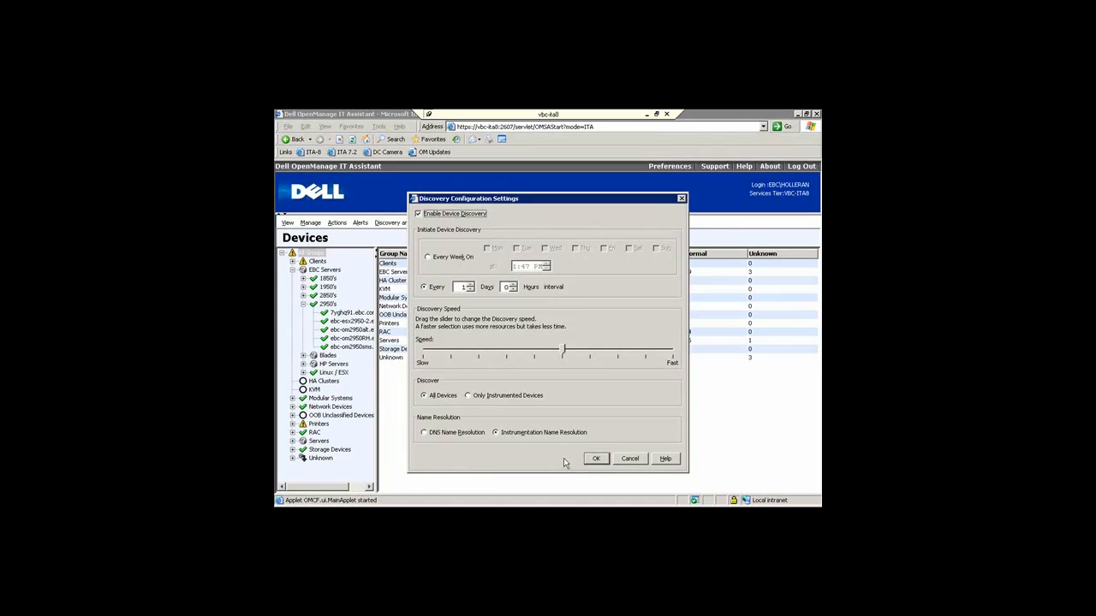
Step: Close the Discovery Configuration Settings (daily discovery, all devices) without changes
{"action": "left_click", "coordinate": [627, 459]}
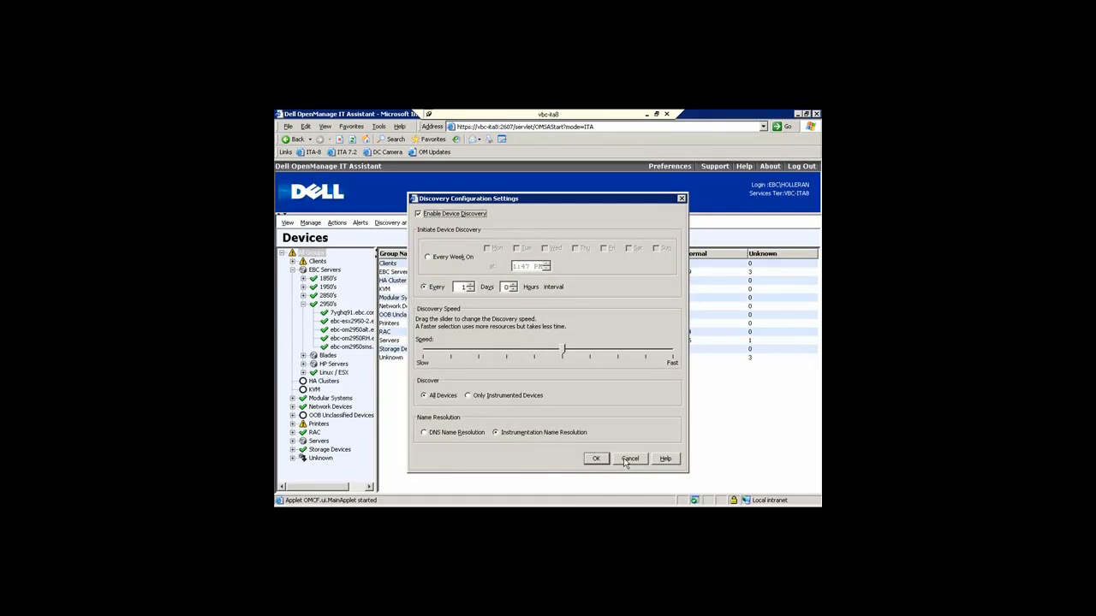
Step: Check the inventory polling settings (every 1 day) and close them unchanged
{"action": "left_click", "coordinate": [414, 225]}
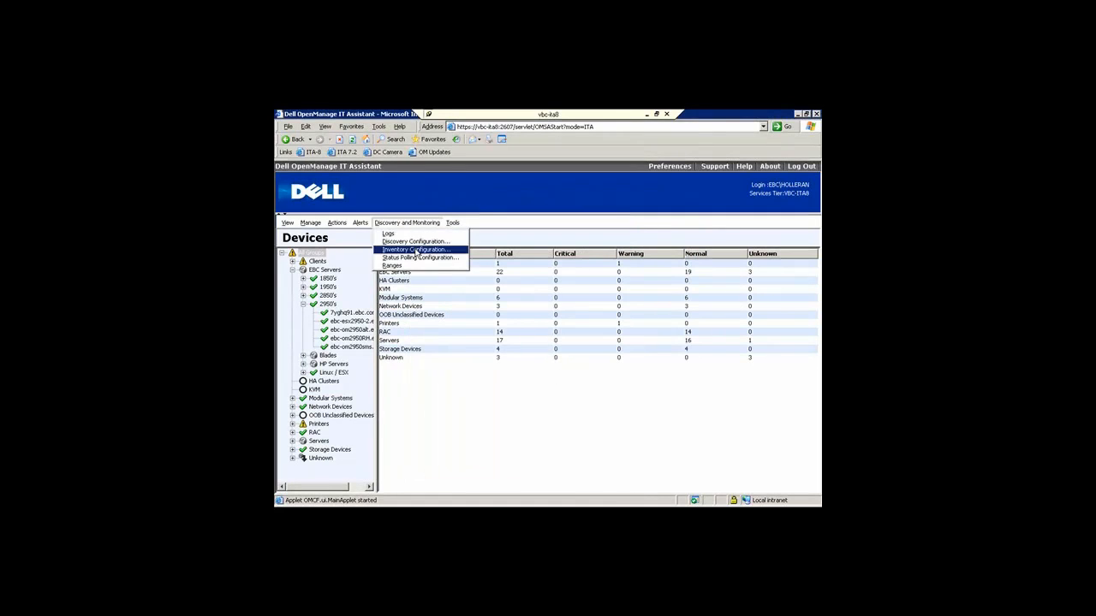
{"action": "left_click", "coordinate": [417, 249]}
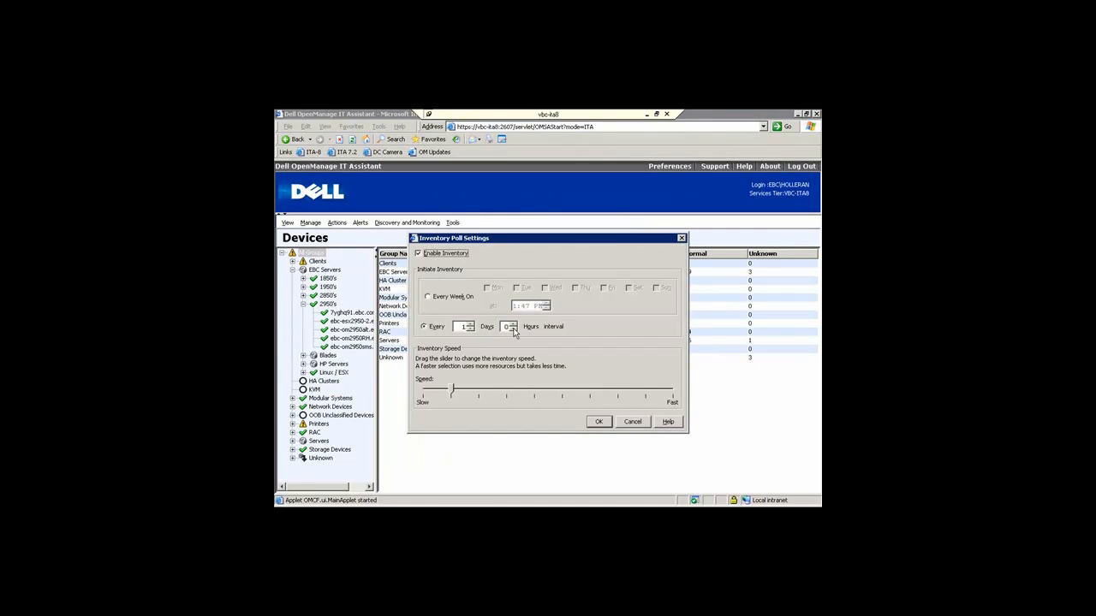
{"action": "left_click", "coordinate": [625, 421]}
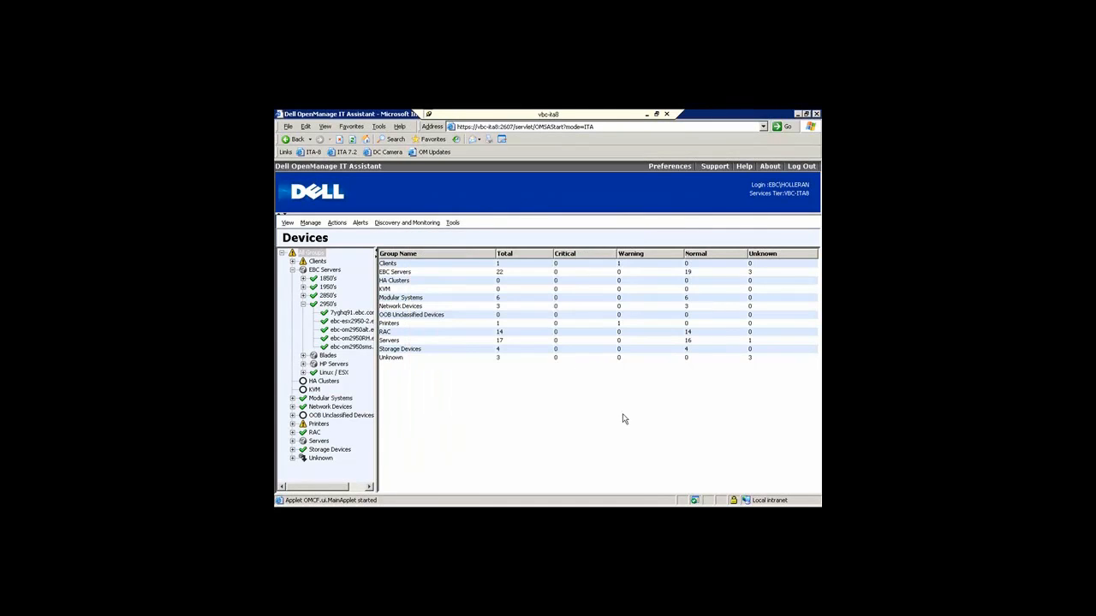
Step: Check the status polling settings (every 1 hour) and close them unchanged
{"action": "left_click", "coordinate": [430, 224]}
{"action": "left_click", "coordinate": [428, 258]}
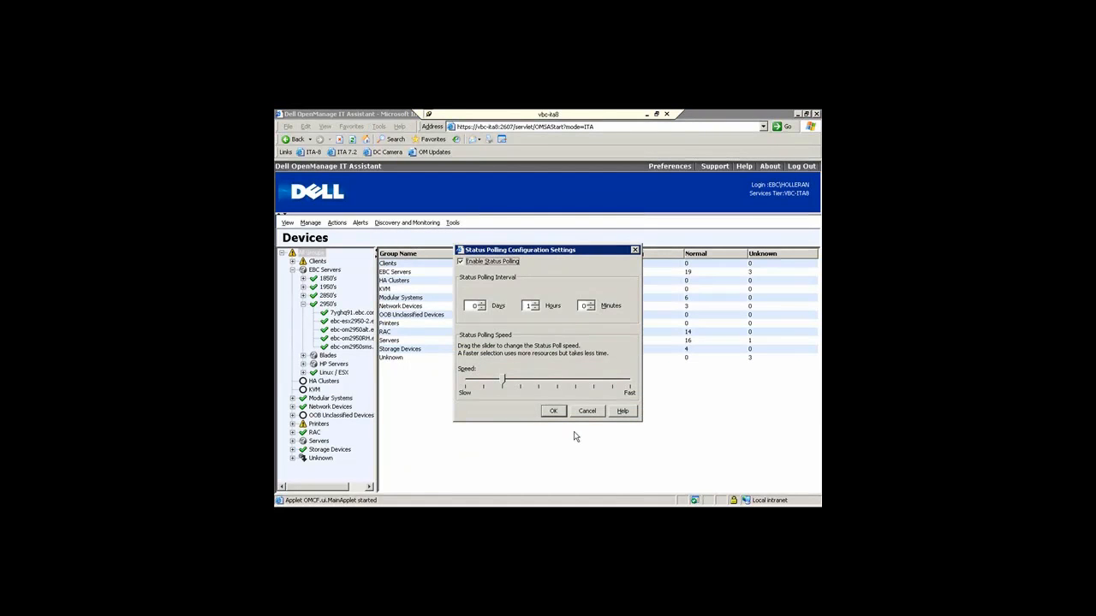
{"action": "left_click", "coordinate": [588, 412]}
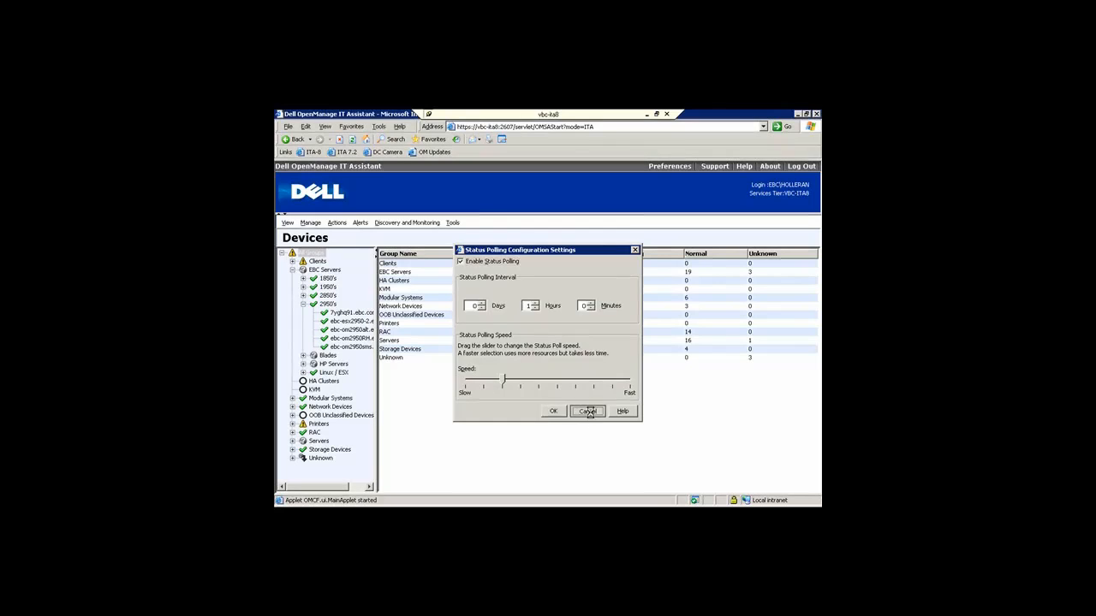
{"action": "left_click", "coordinate": [420, 226]}
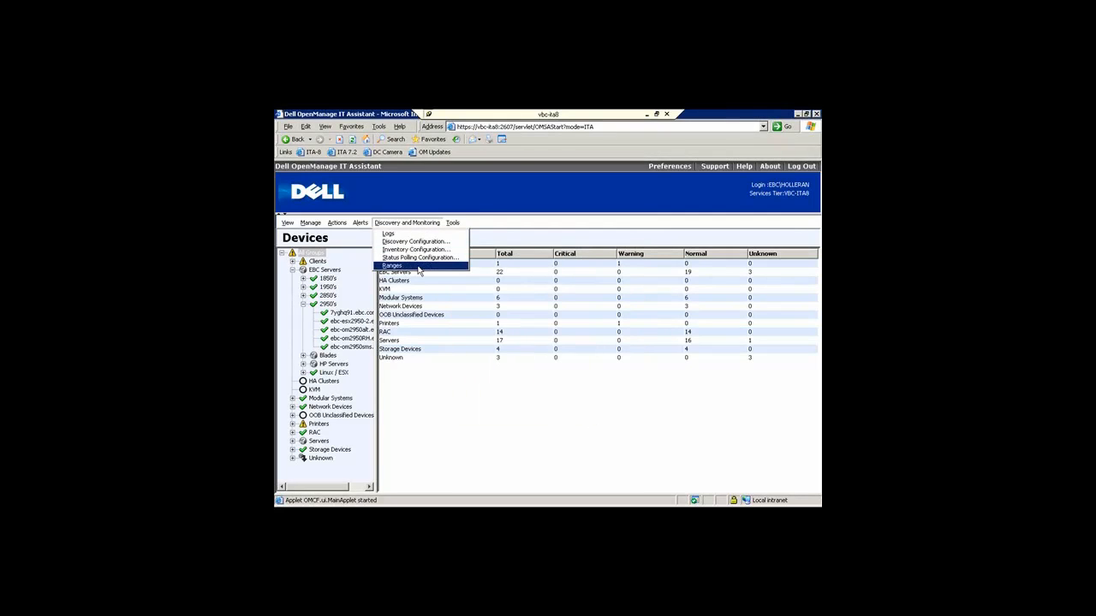
Step: Add include range 192.168.51.100-110 (mask 255.255.255.0) and advance past the ICMP step
{"action": "left_click", "coordinate": [418, 268]}
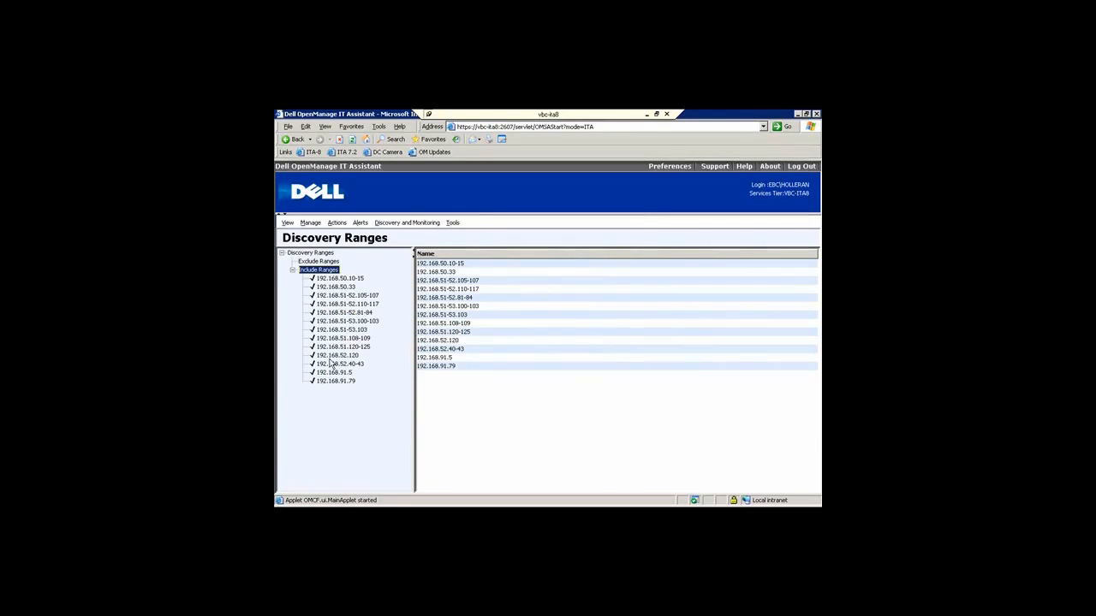
{"action": "right_click", "coordinate": [329, 270]}
{"action": "left_click", "coordinate": [353, 272]}
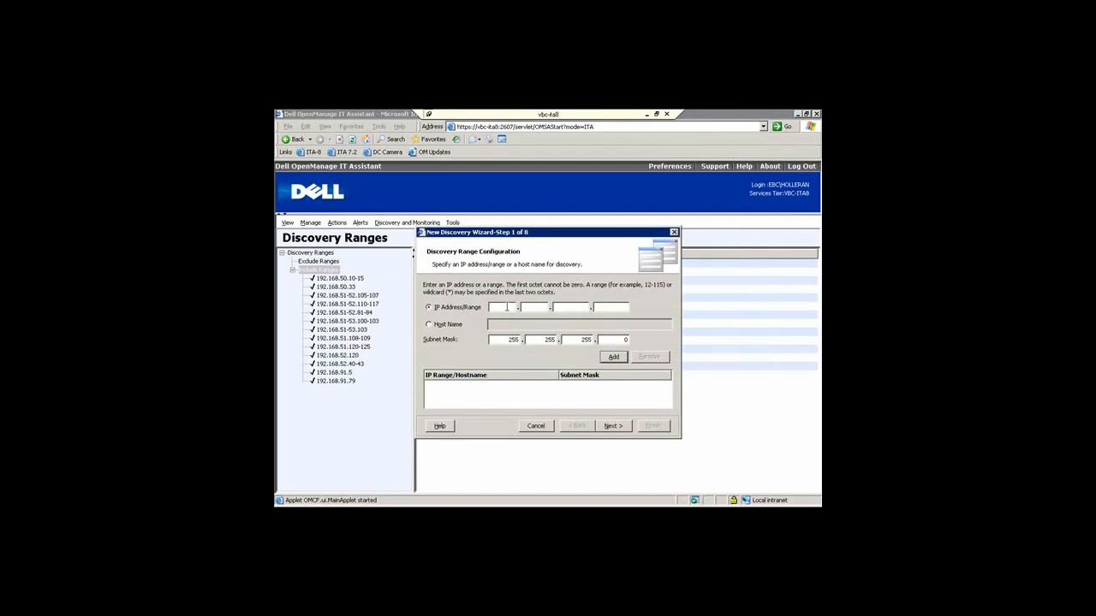
{"action": "type", "text": "192.1"}
{"action": "type", "text": "68."}
{"action": "type", "text": "5"}
{"action": "type", "text": "1."}
{"action": "type", "text": "100-"}
{"action": "type", "text": "110"}
{"action": "left_click", "coordinate": [621, 359]}
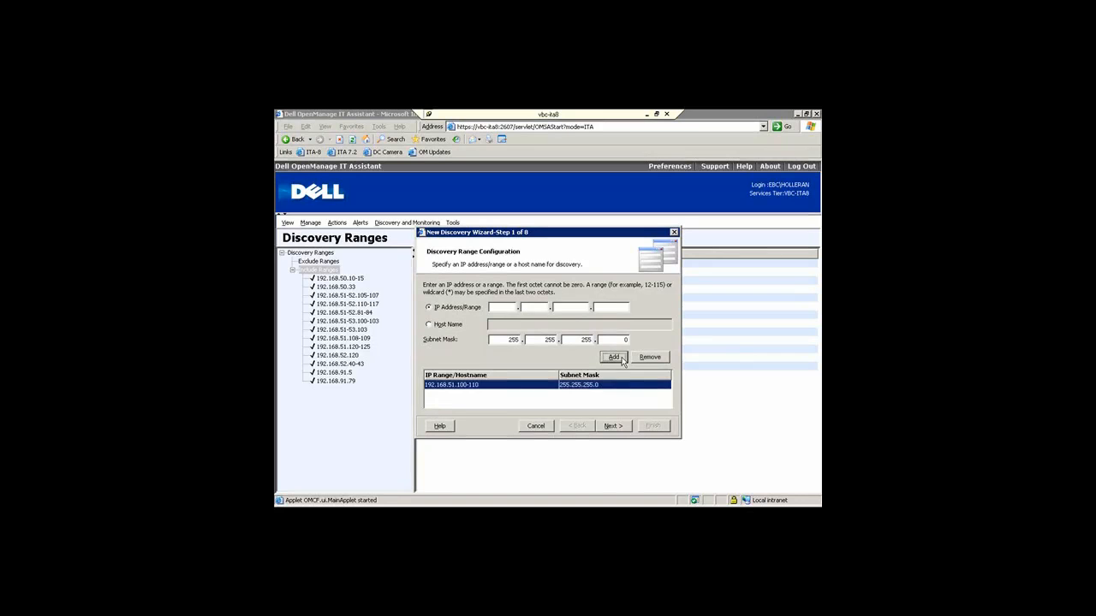
{"action": "left_click", "coordinate": [611, 426]}
{"action": "left_click", "coordinate": [619, 429]}
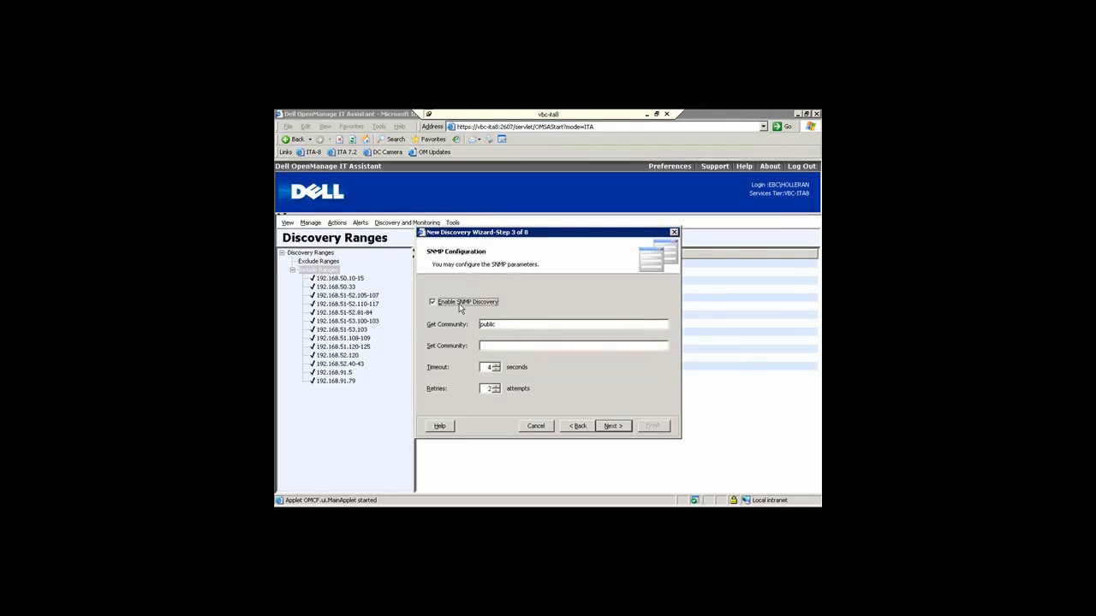
Step: Keep SNMP discovery enabled with Get Community 'public' and continue
{"action": "left_click", "coordinate": [506, 330]}
{"action": "left_click", "coordinate": [613, 425]}
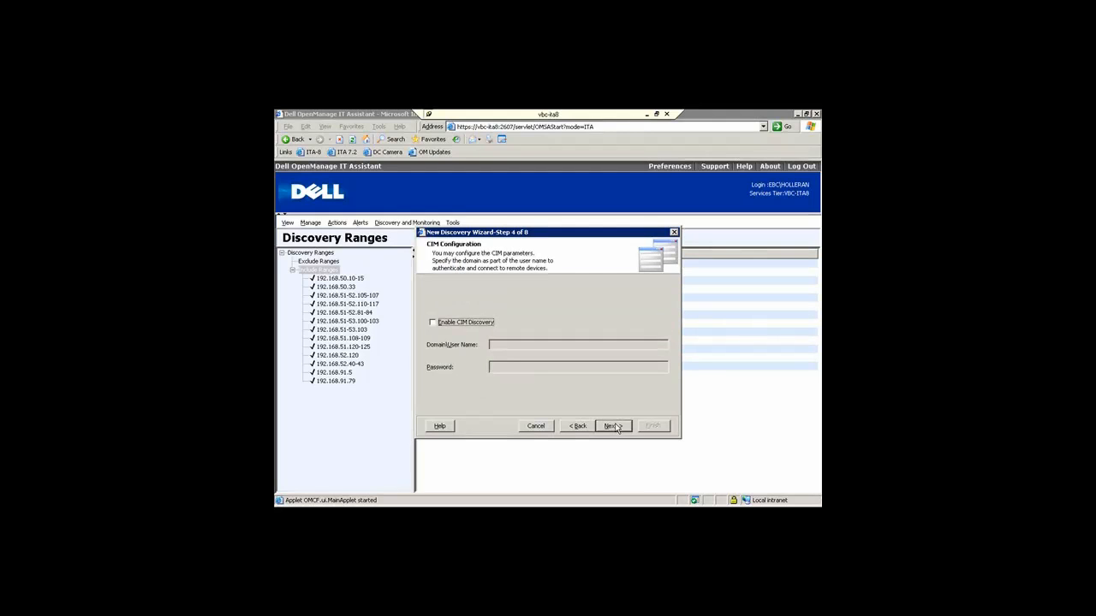
Step: Enable CIM discovery using the domain user name and its password
{"action": "left_click", "coordinate": [476, 323]}
{"action": "left_click", "coordinate": [544, 344]}
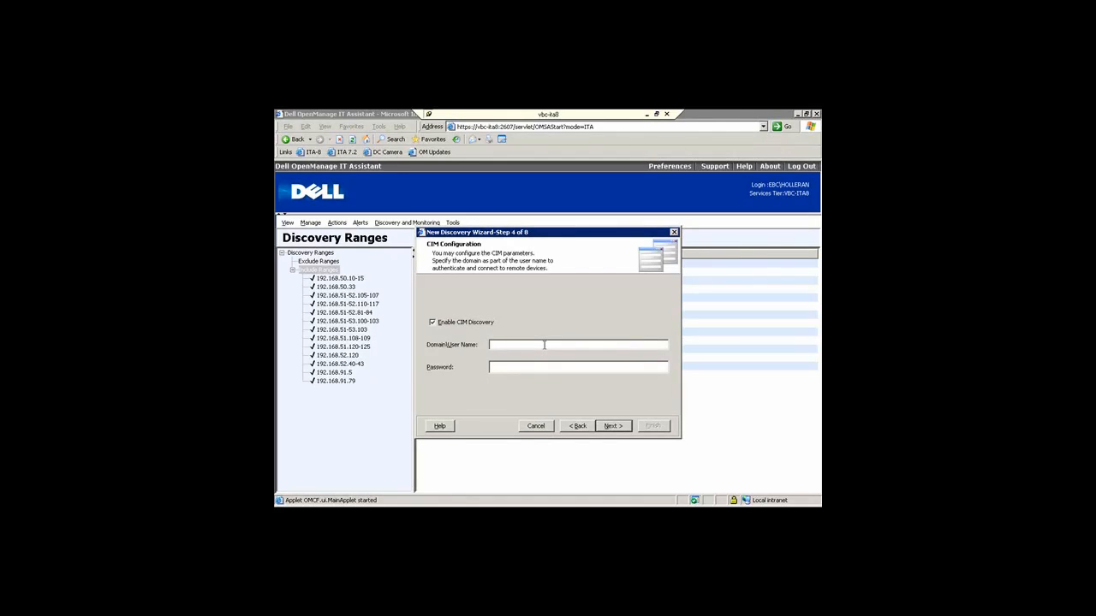
{"action": "type", "text": "ebc\\holleran"}
{"action": "key", "text": "Tab"}
{"action": "type", "text": "*********"}
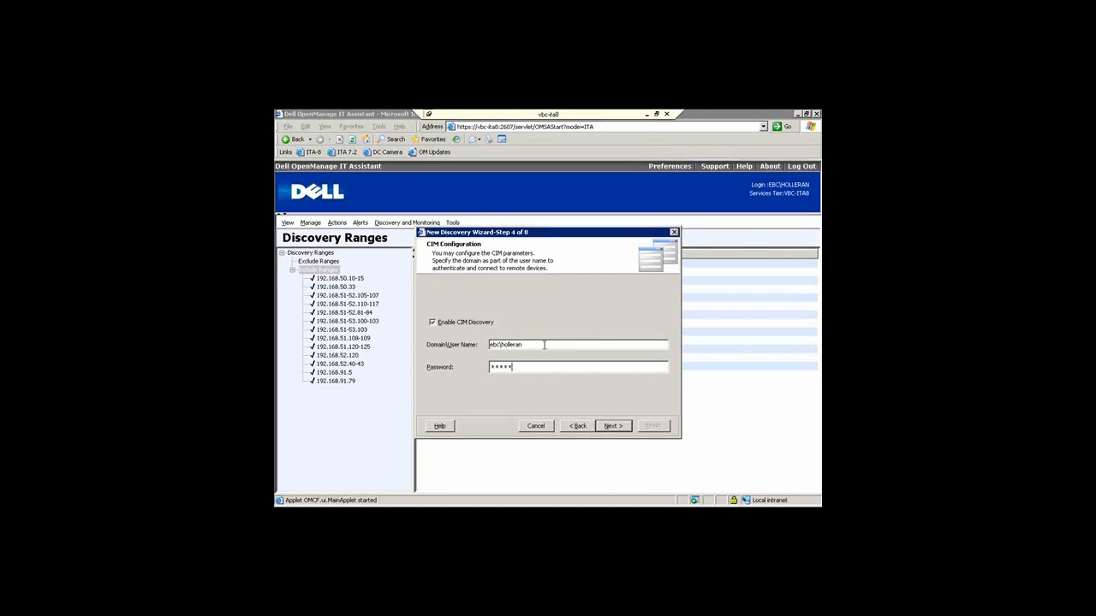
{"action": "left_click", "coordinate": [624, 430]}
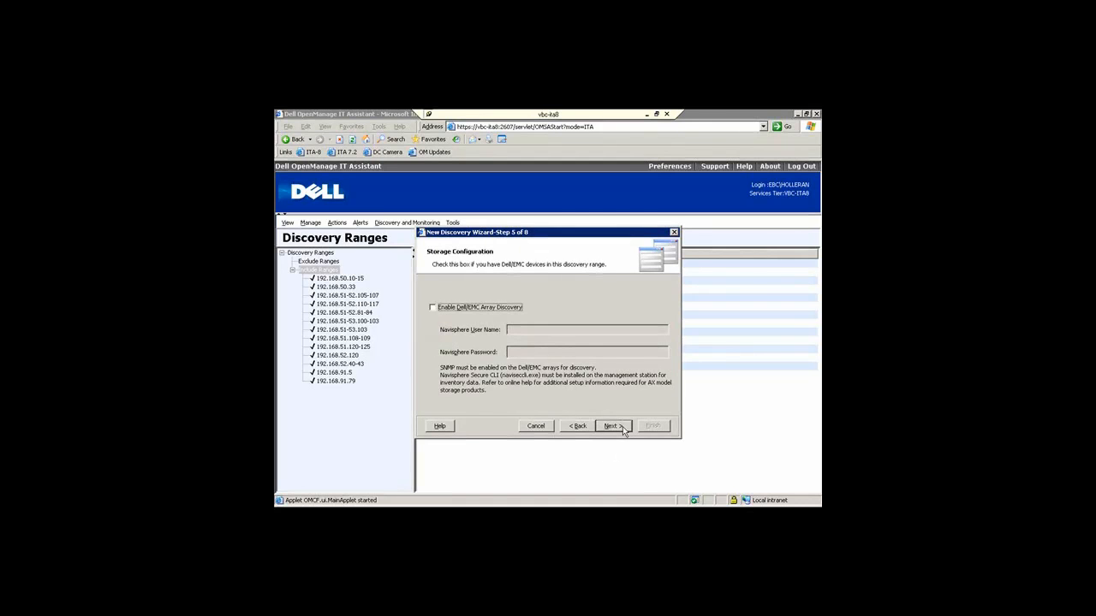
Step: Enable Dell/EMC array discovery with the Navisphere administrator user name and password
{"action": "left_click", "coordinate": [469, 310]}
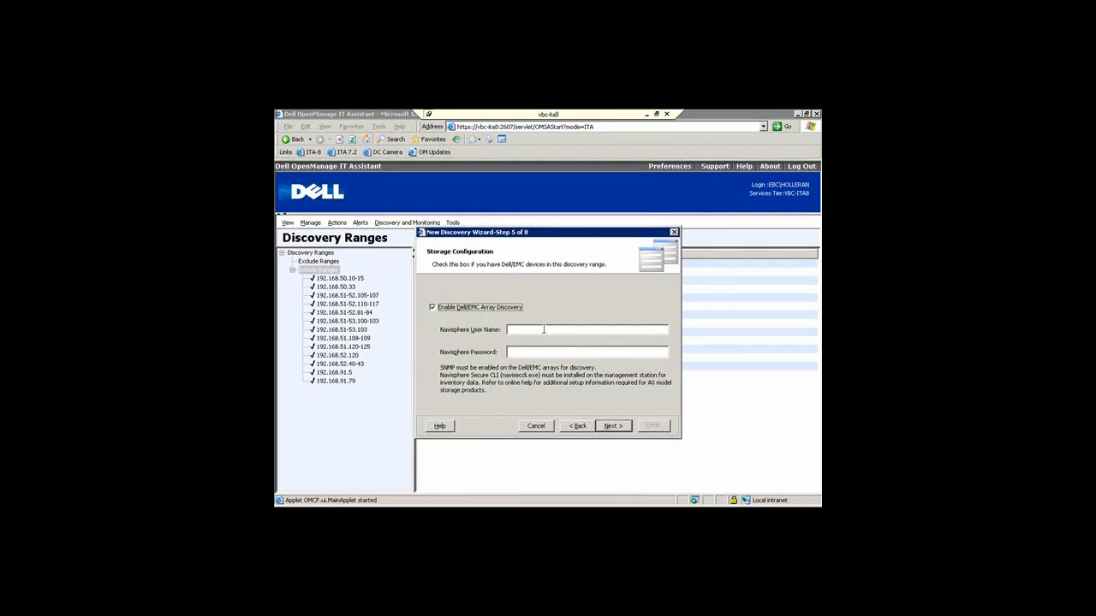
{"action": "left_click", "coordinate": [541, 330]}
{"action": "type", "text": "administrator"}
{"action": "key", "text": "Tab"}
{"action": "type", "text": "*******"}
{"action": "left_click", "coordinate": [613, 426]}
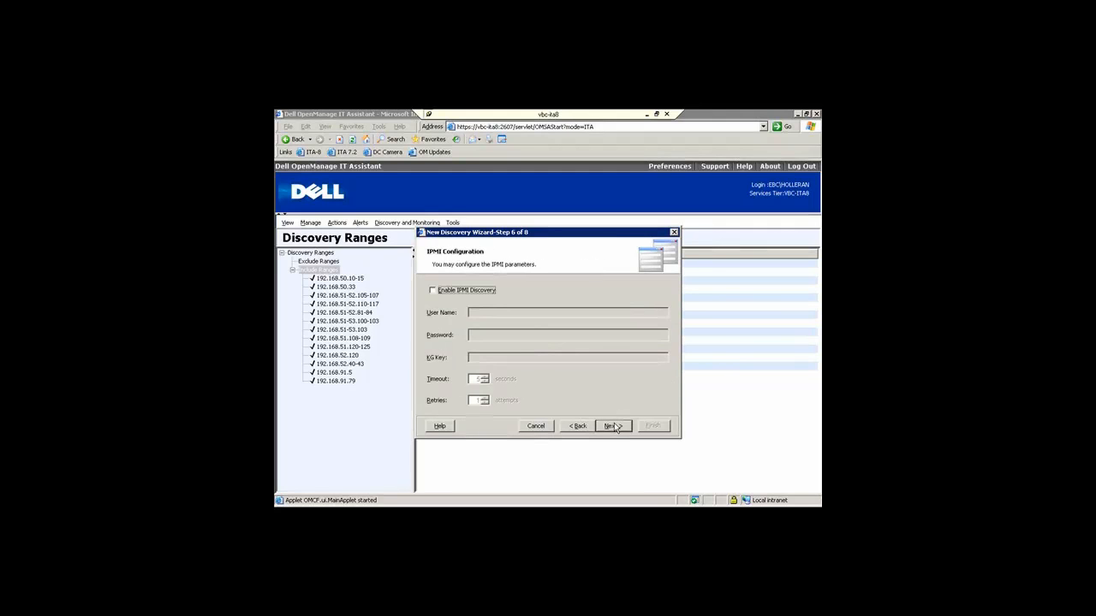
Step: Enable IPMI discovery with user name 'root' and its password
{"action": "left_click", "coordinate": [469, 293]}
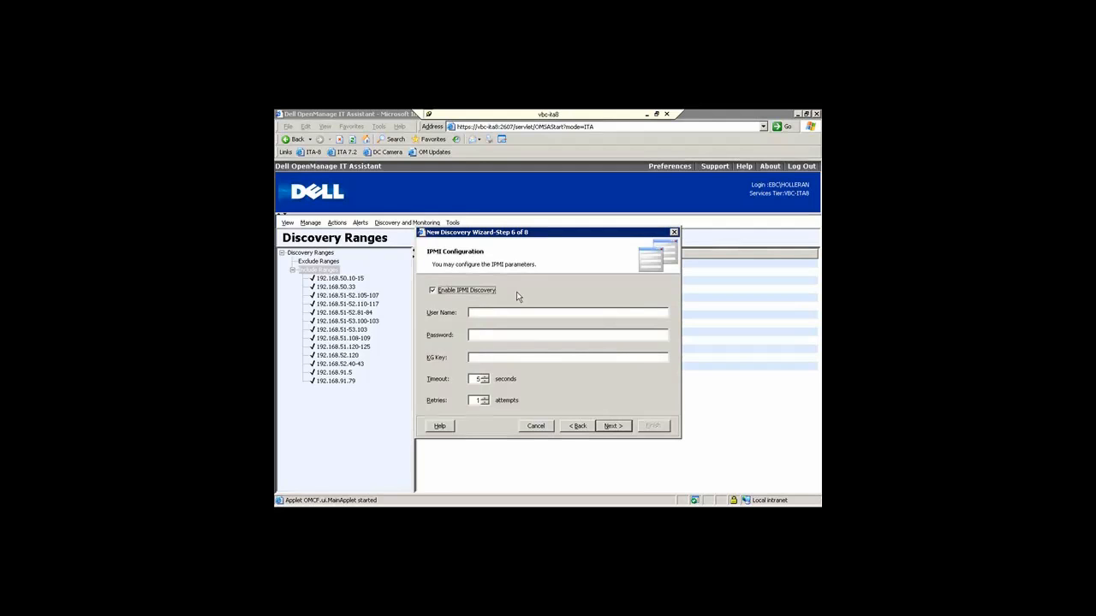
{"action": "left_click", "coordinate": [509, 312]}
{"action": "key", "text": "Tab"}
{"action": "left_click", "coordinate": [615, 427]}
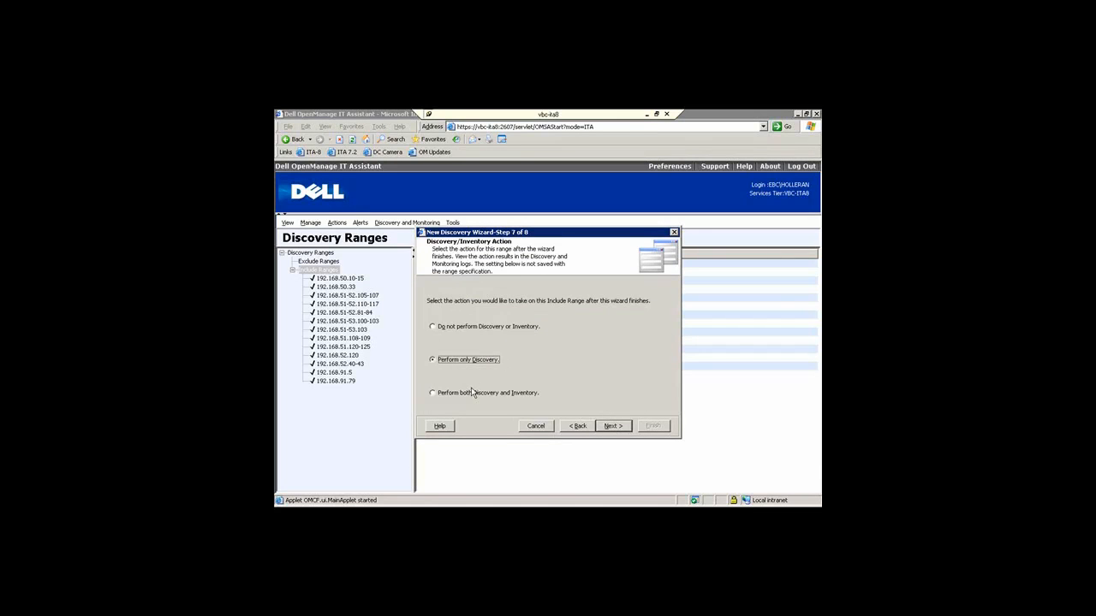
Step: Choose Perform both Discovery and Inventory, view the summary, and close the wizard
{"action": "left_click", "coordinate": [522, 394]}
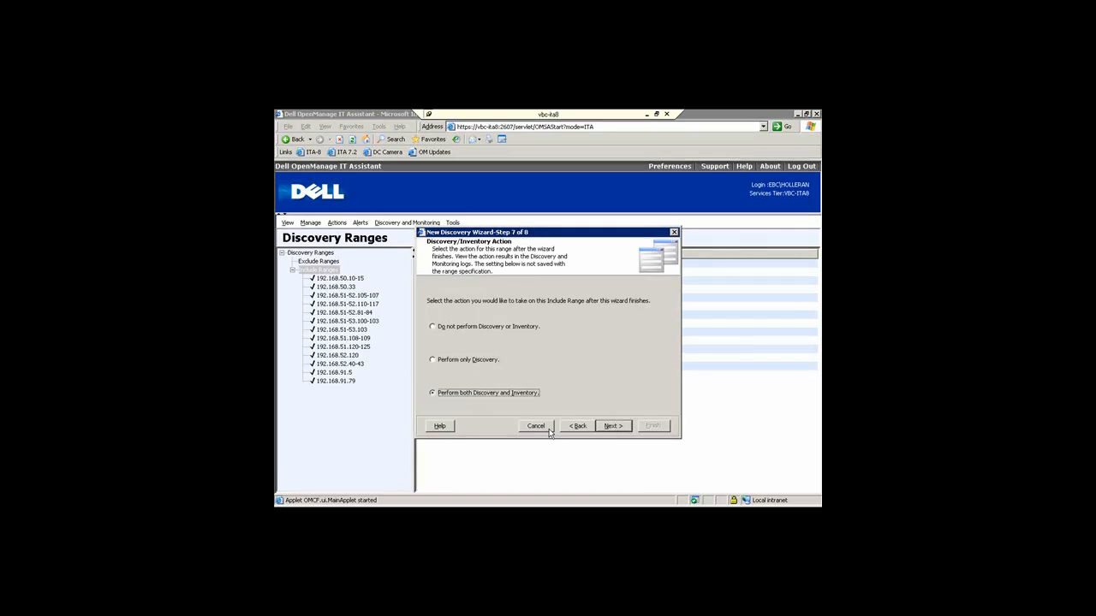
{"action": "left_click", "coordinate": [613, 427]}
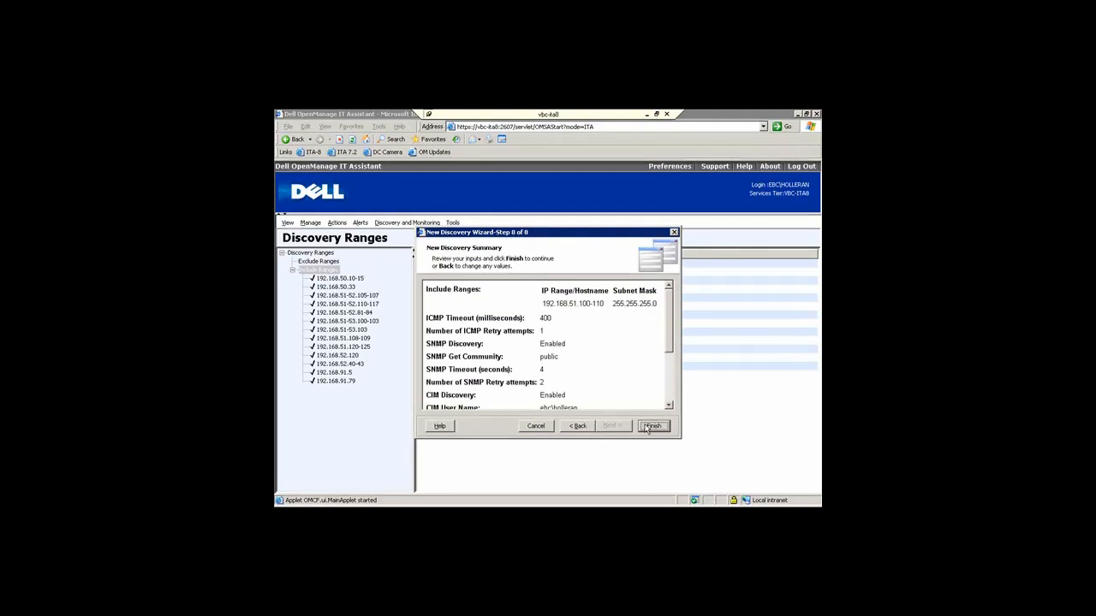
{"action": "left_click", "coordinate": [544, 428]}
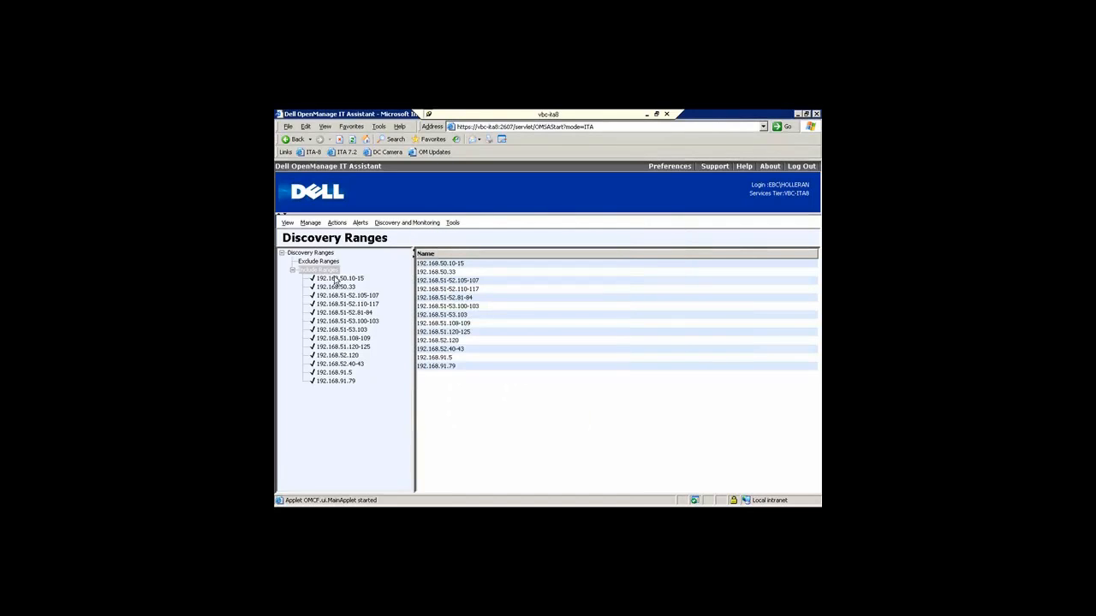